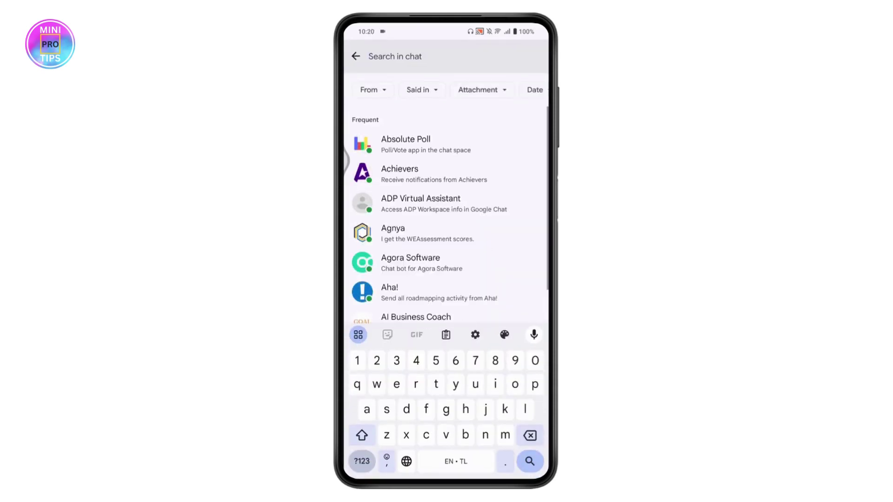
Enter the contact's email address in Search in chat, correcting a mistyped character along the way
left_click(485, 435)
type("na")
left_click(515, 384)
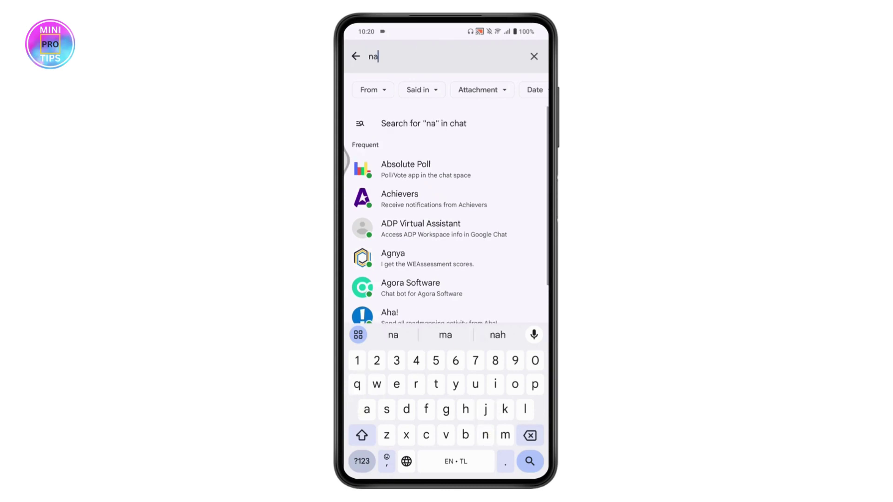
left_click(529, 436)
left_click(377, 384)
type("we")
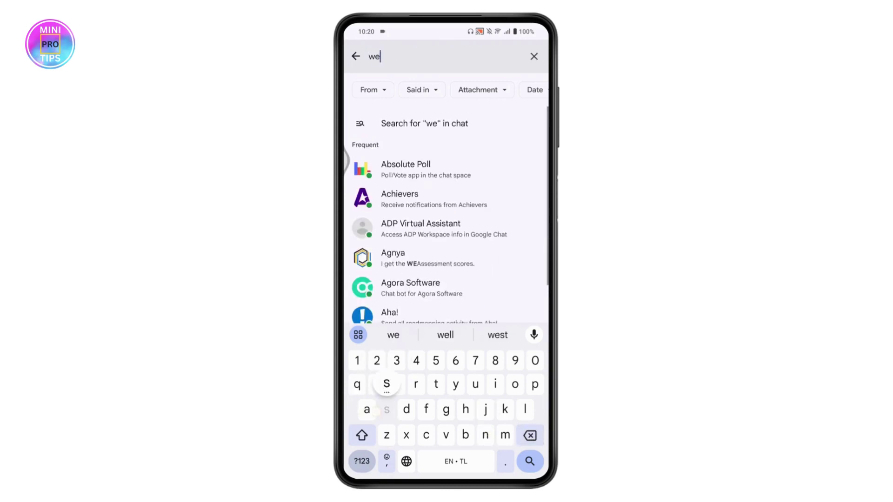
left_click(387, 409)
left_click(436, 384)
left_click(525, 409)
left_click(447, 335)
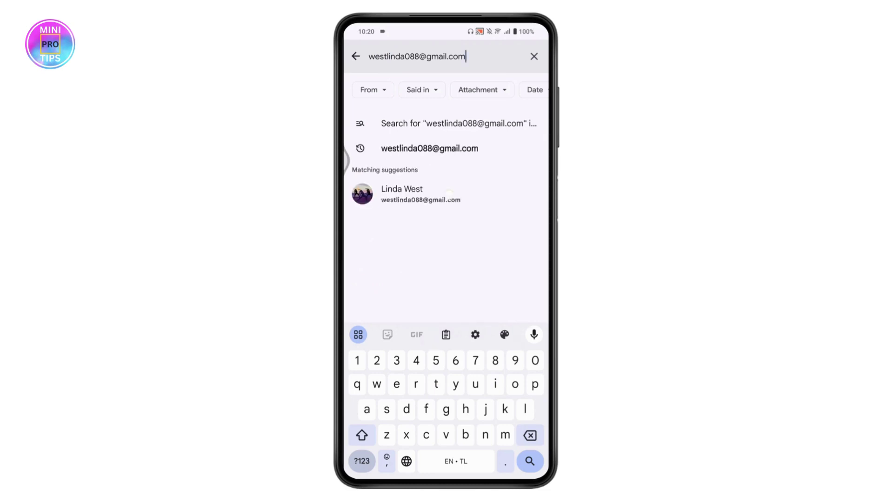
left_click(446, 194)
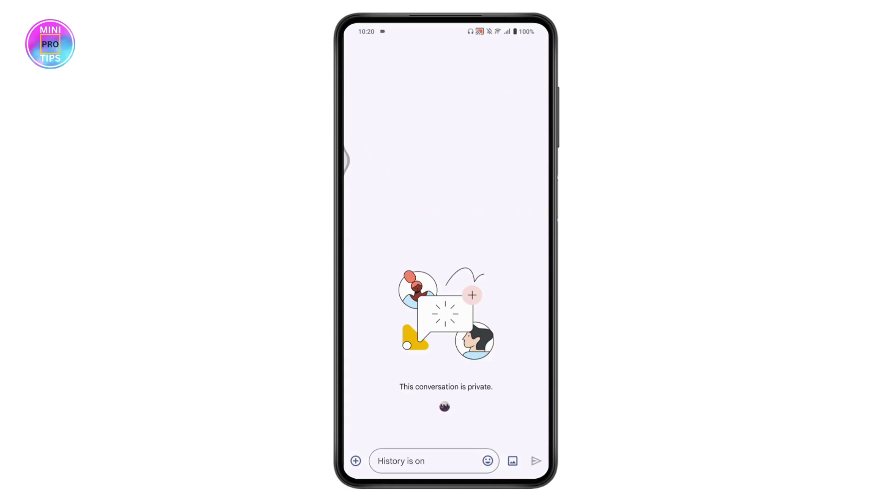
left_click(429, 461)
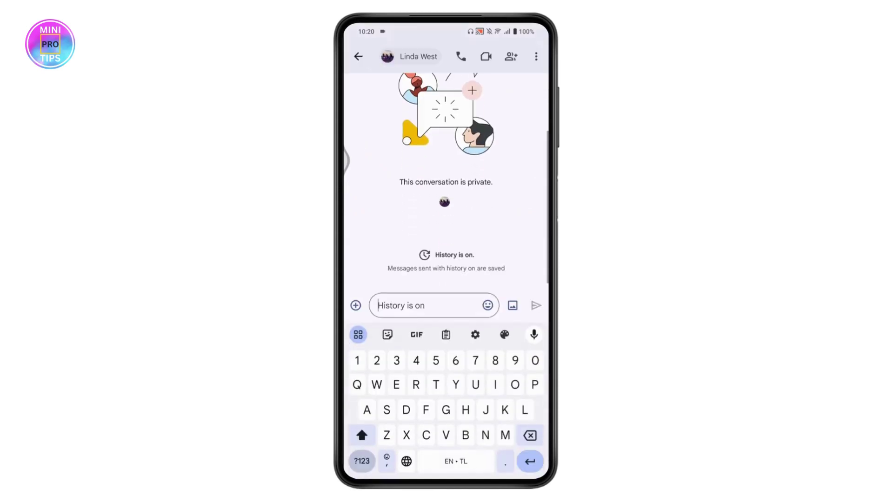
type("Hi")
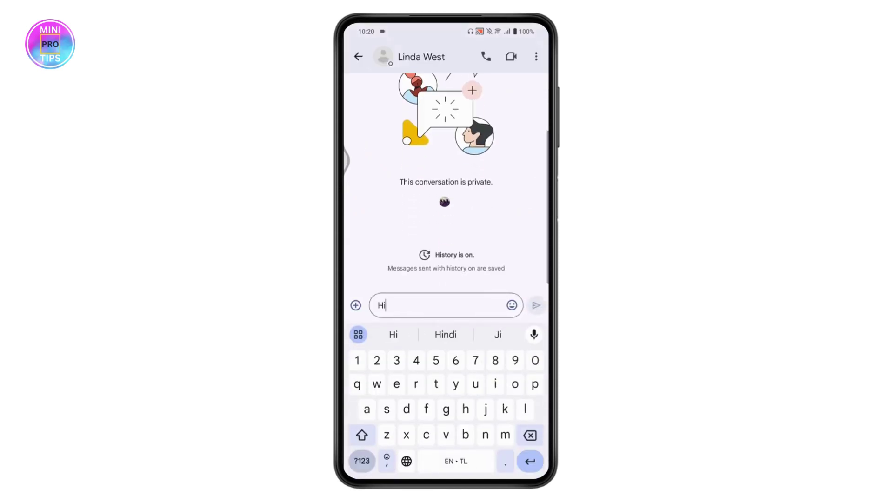
left_click(536, 305)
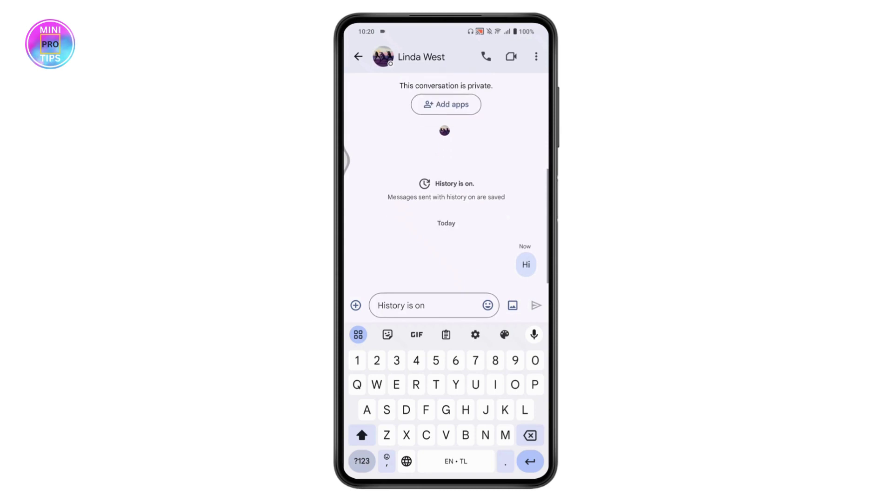
key("Escape")
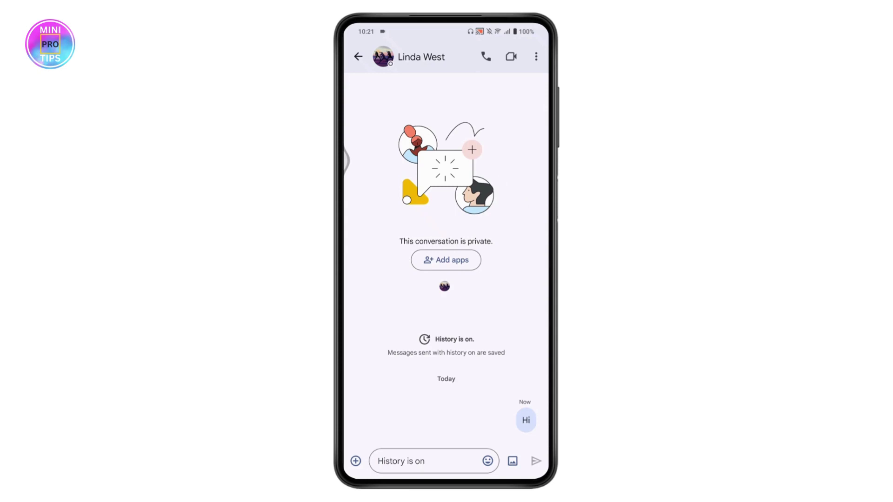
key("Escape")
key("Escape")
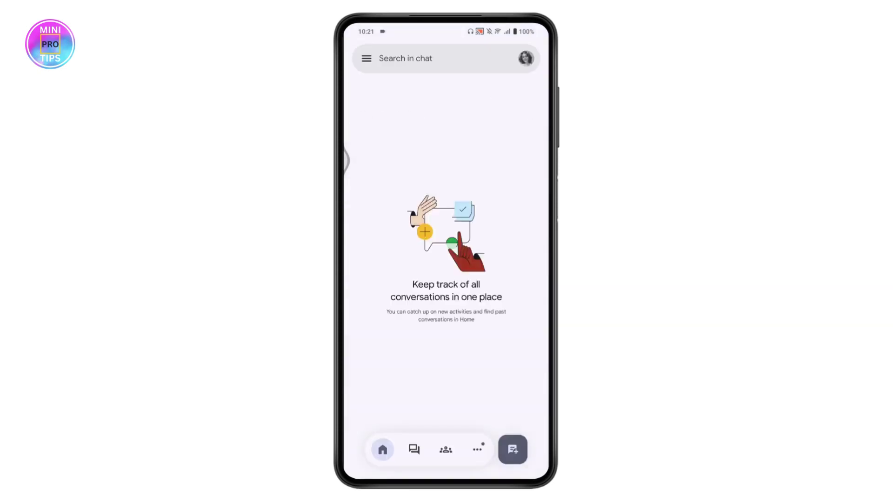